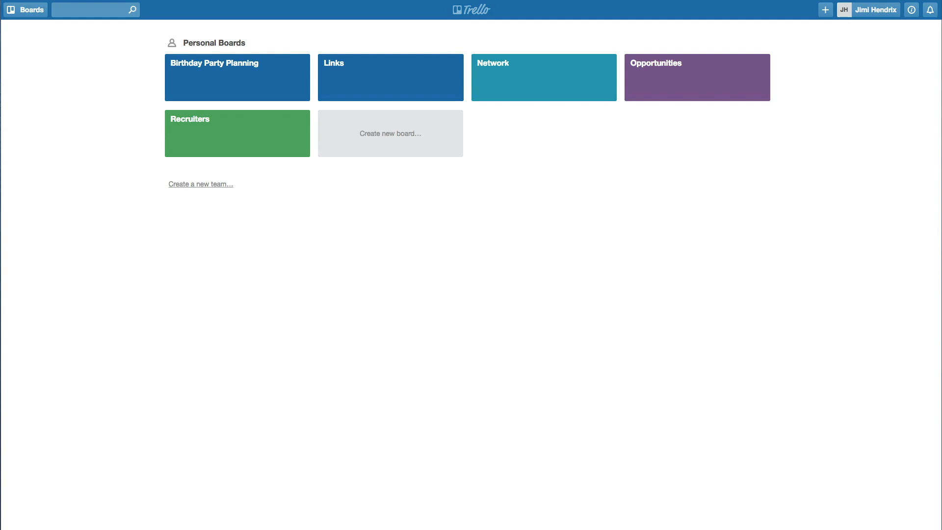
Open the Template - References board from the References card on the Links board
left_click(340, 94)
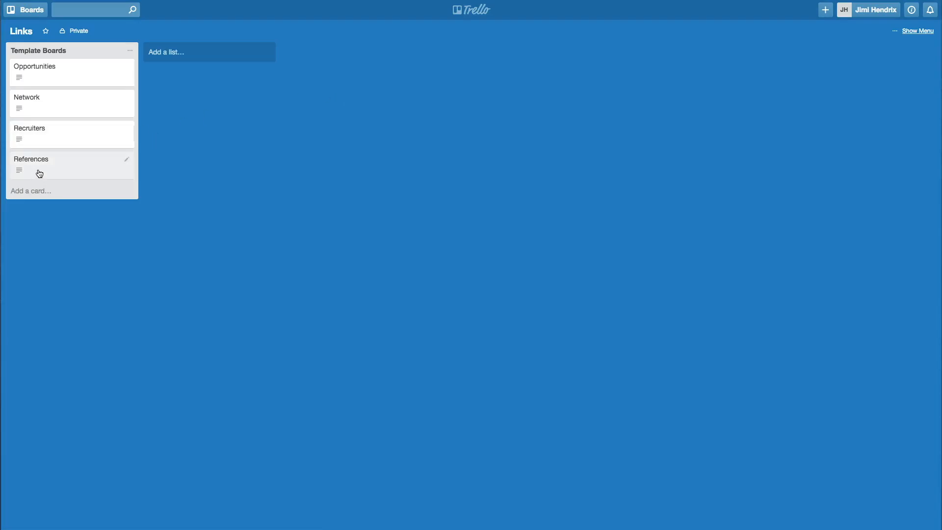
left_click(69, 167)
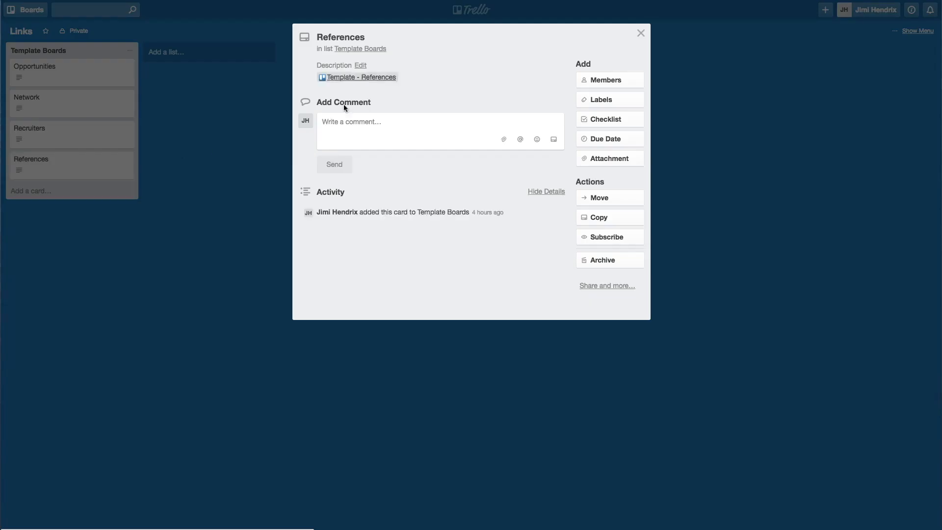
left_click(358, 77)
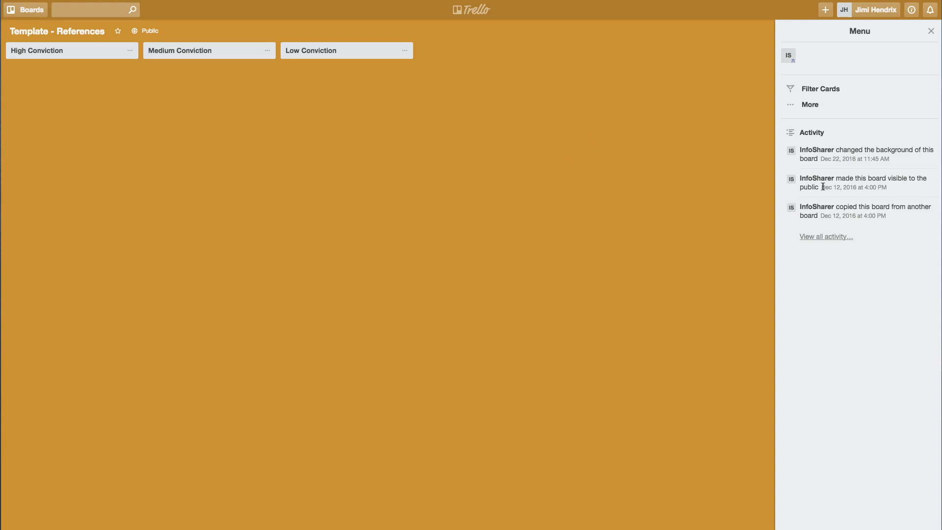
Copy the template board as a new private board titled 'References'
left_click(814, 106)
left_click(817, 132)
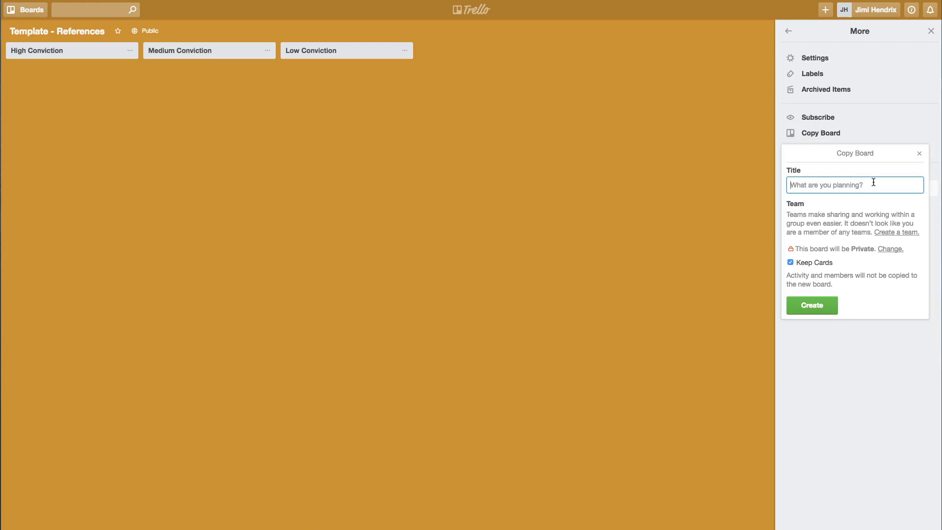
type("REferences")
key("BackSpace")
key("BackSpace")
key("BackSpace")
key("BackSpace")
key("BackSpace")
key("BackSpace")
key("BackSpace")
key("BackSpace")
key("BackSpace")
type("eferences")
left_click(813, 304)
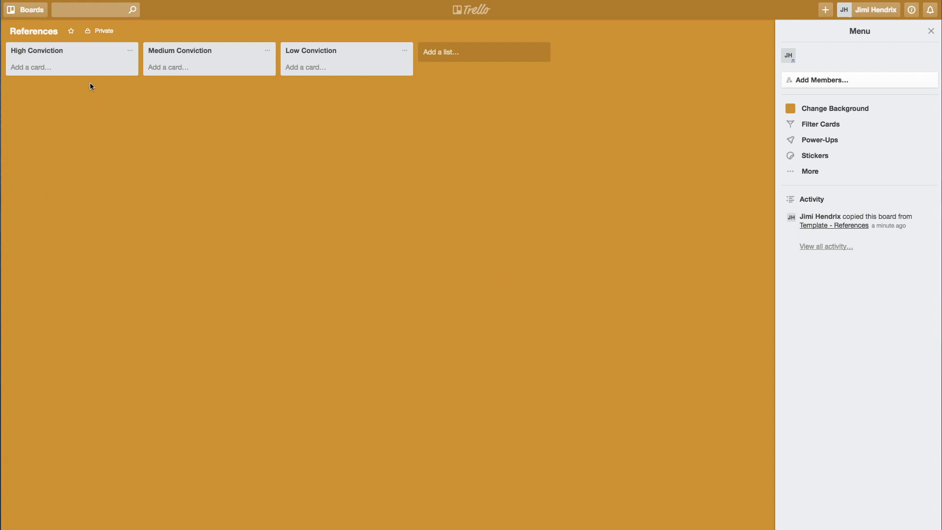
left_click(21, 69)
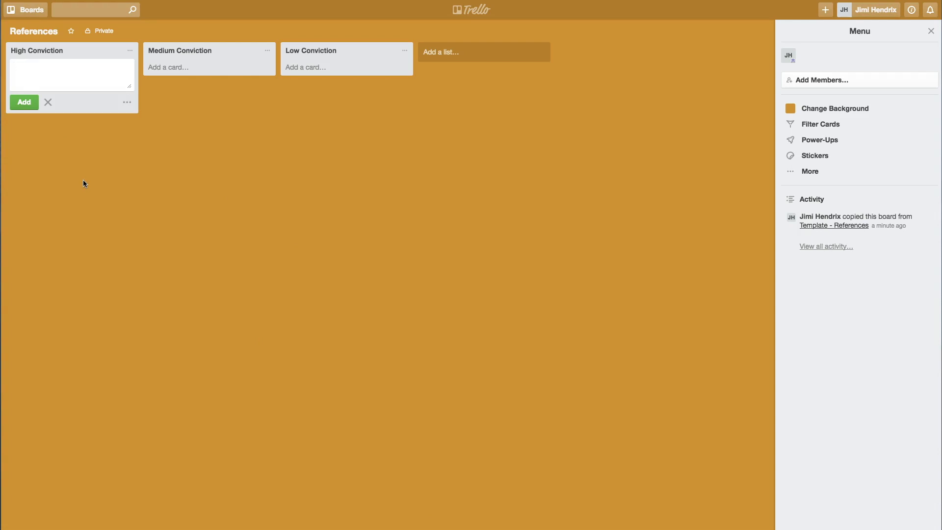
Add one named reference card to High Conviction and two to Medium Conviction
key("Return")
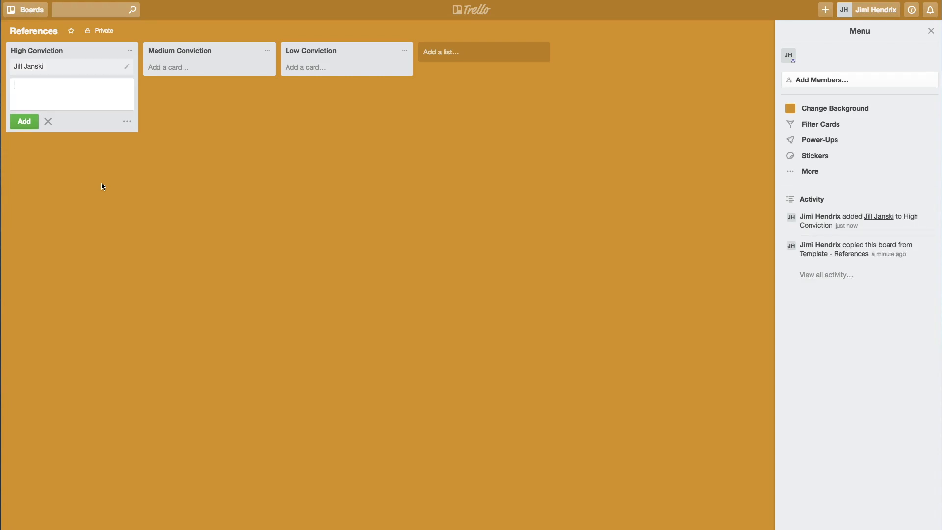
left_click(179, 72)
key("Return")
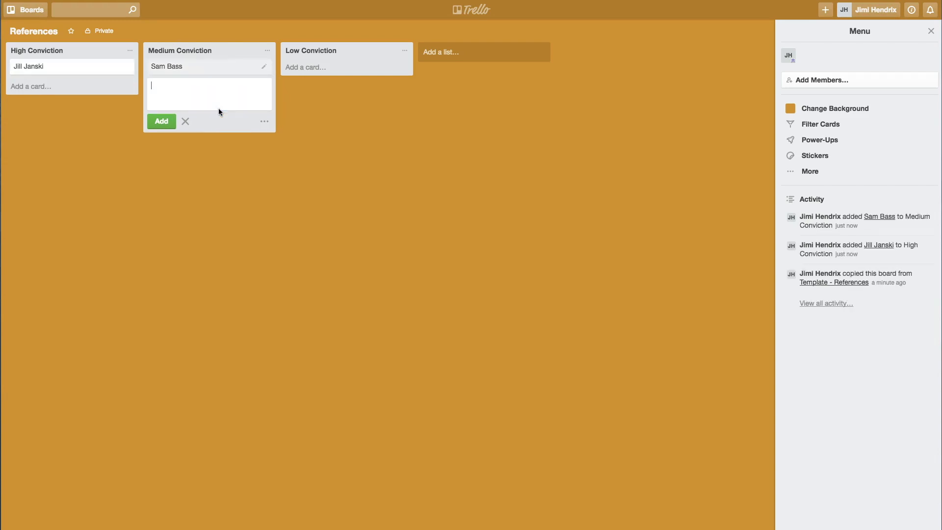
key("Return")
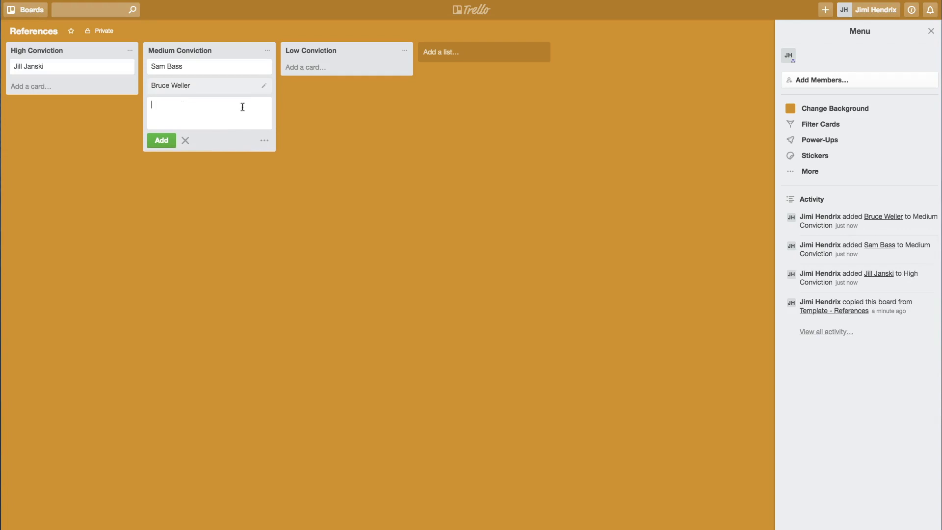
Add a named reference card to Low Conviction, then open the High Conviction card
left_click(311, 68)
key("Return")
left_click(62, 110)
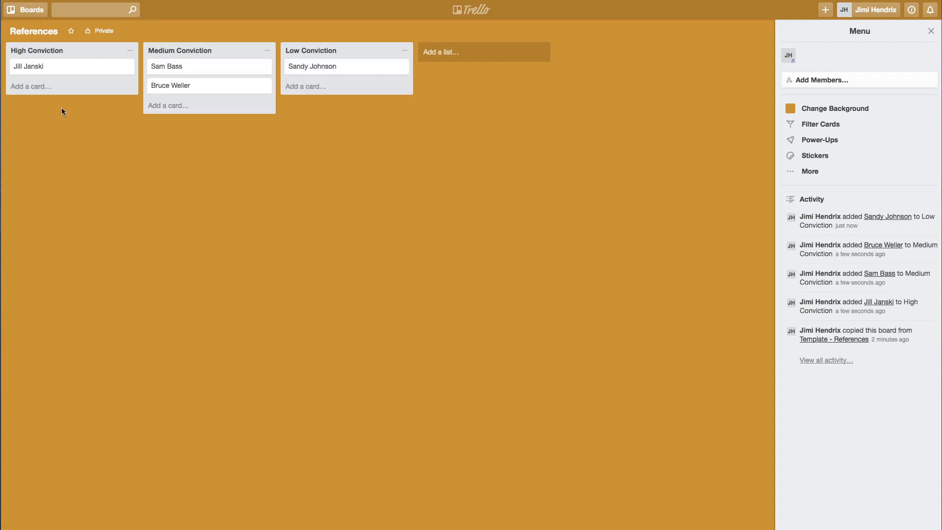
left_click(59, 73)
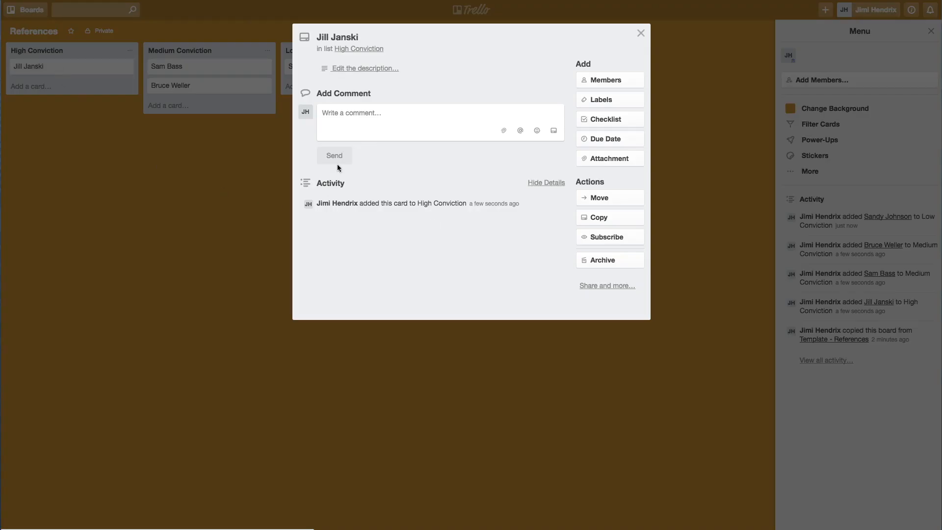
Comment that the contact is more than happy to be a reference, then close the card
left_click(332, 127)
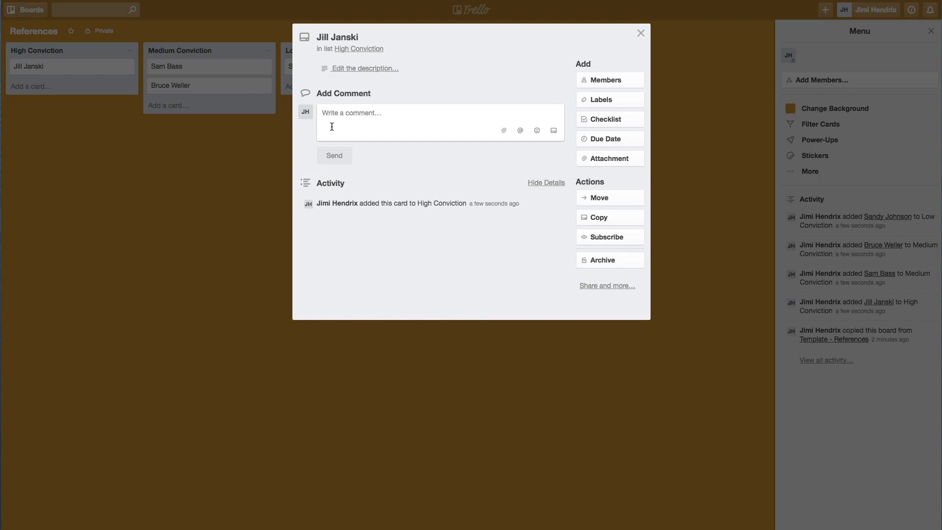
type("TAlked w")
key("BackSpace")
key("BackSpace")
key("BackSpace")
key("BackSpace")
key("BackSpace")
key("BackSpace")
key("BackSpace")
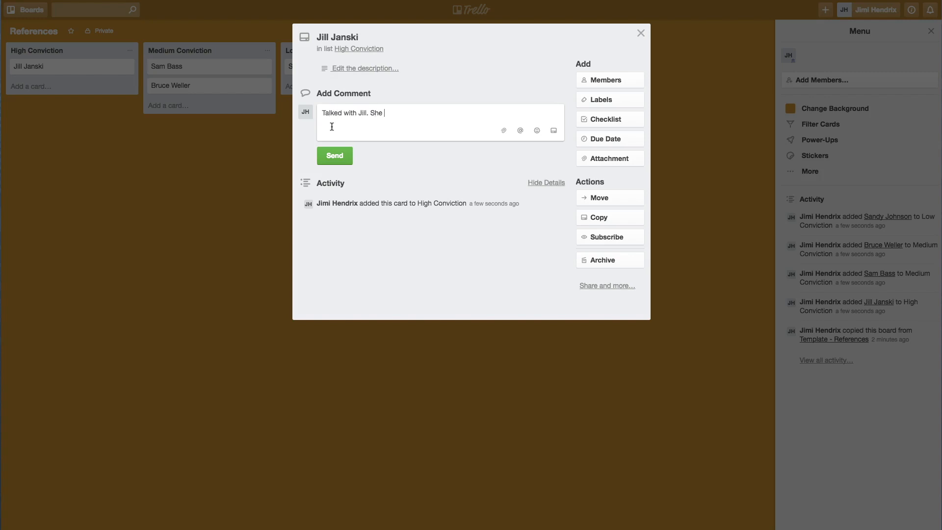
type("is more than happy to be a reference. We")
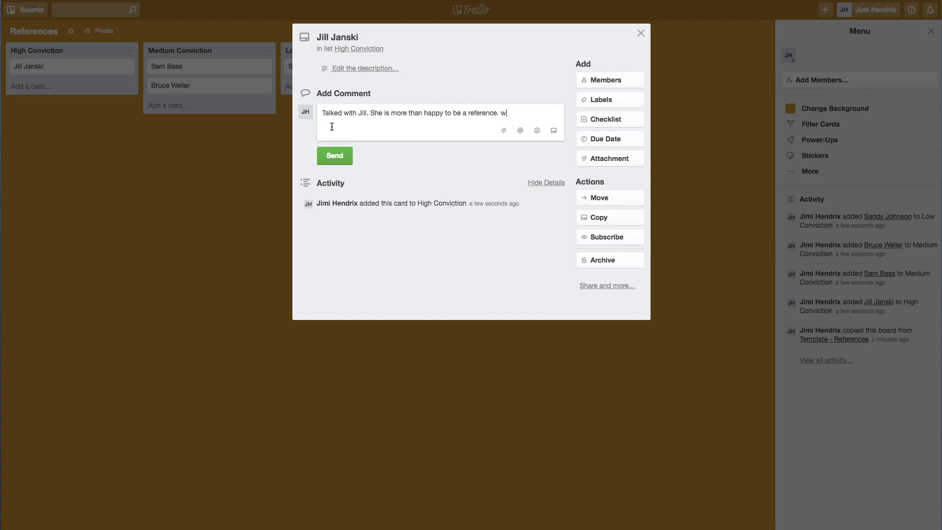
type(" discussed the")
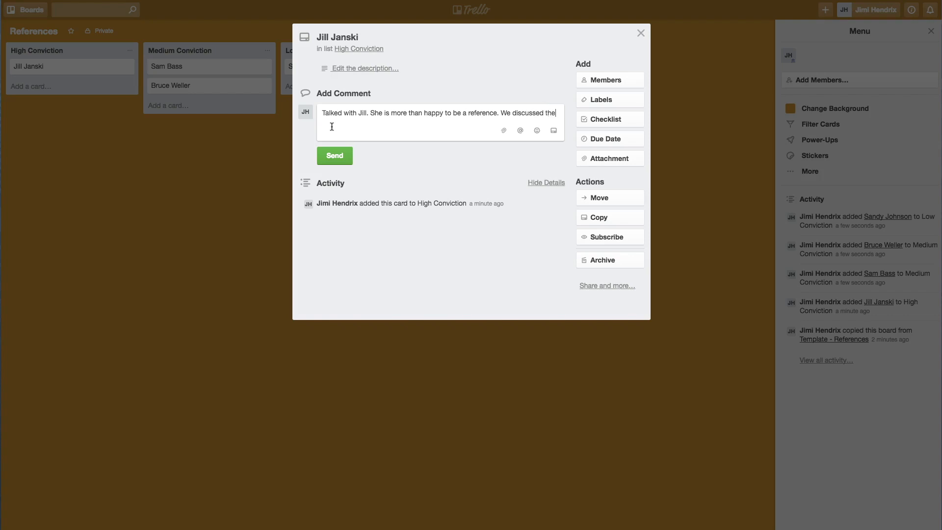
type(" items that I would wan")
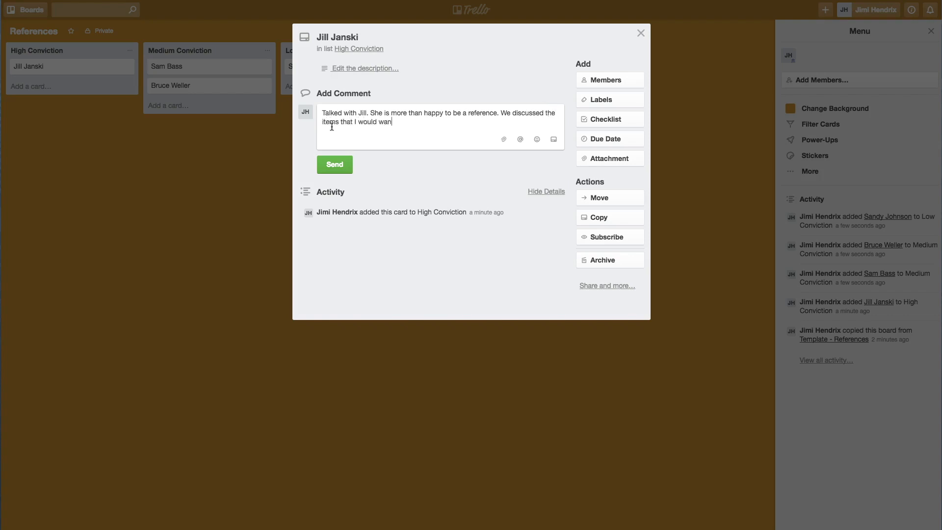
type("t her to highlight about me.")
left_click(334, 165)
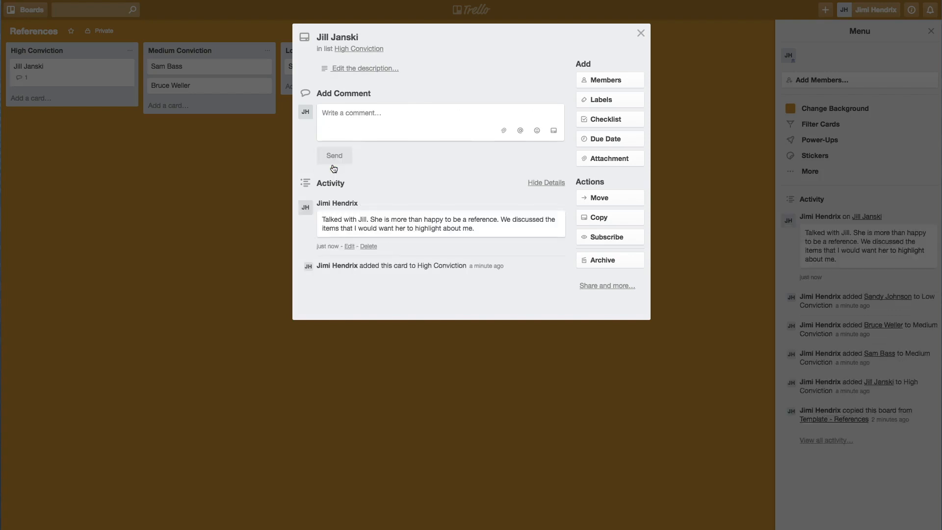
left_click(256, 161)
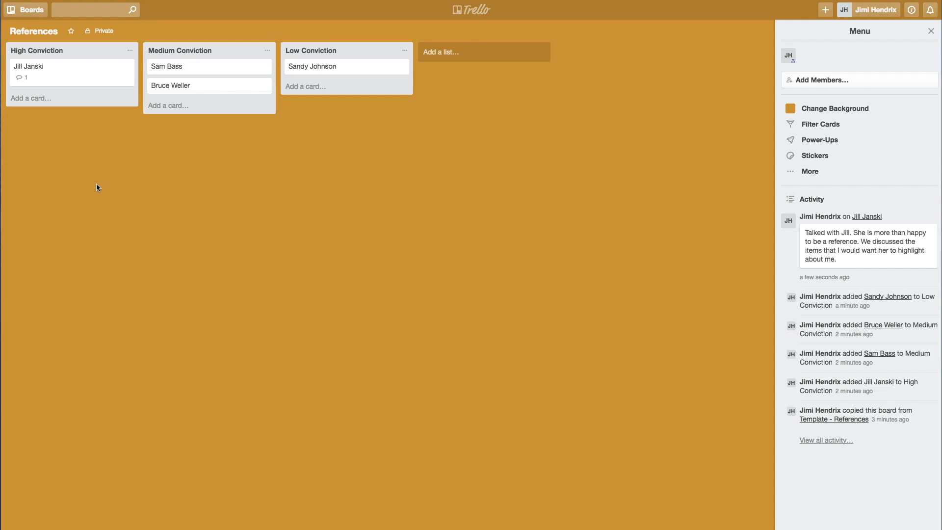
Comment on the High Conviction card that Infinity contacted her about the IT Manager position
left_click(61, 77)
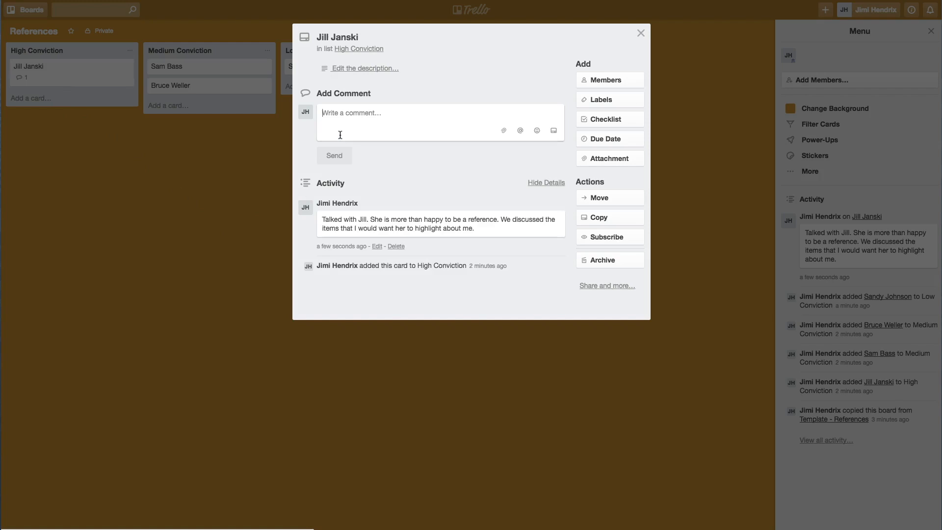
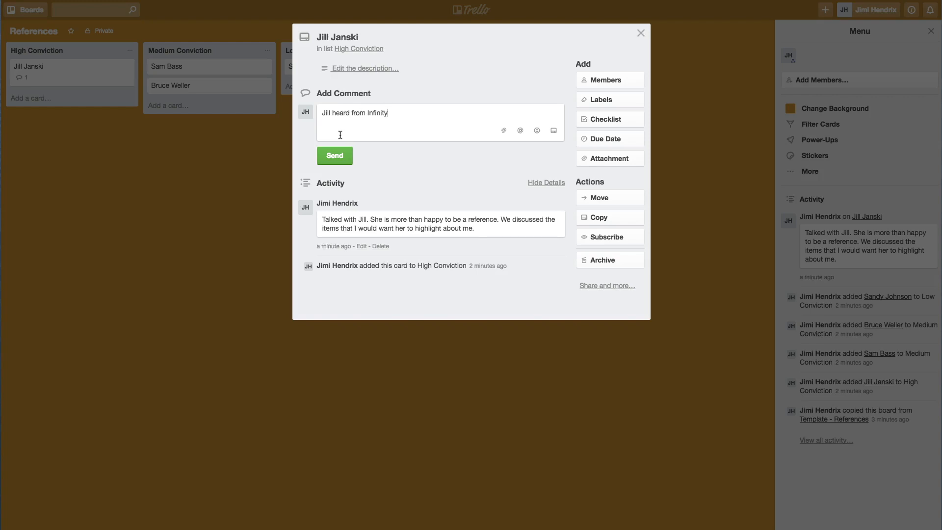
type(" where I interviewed for the IT Man")
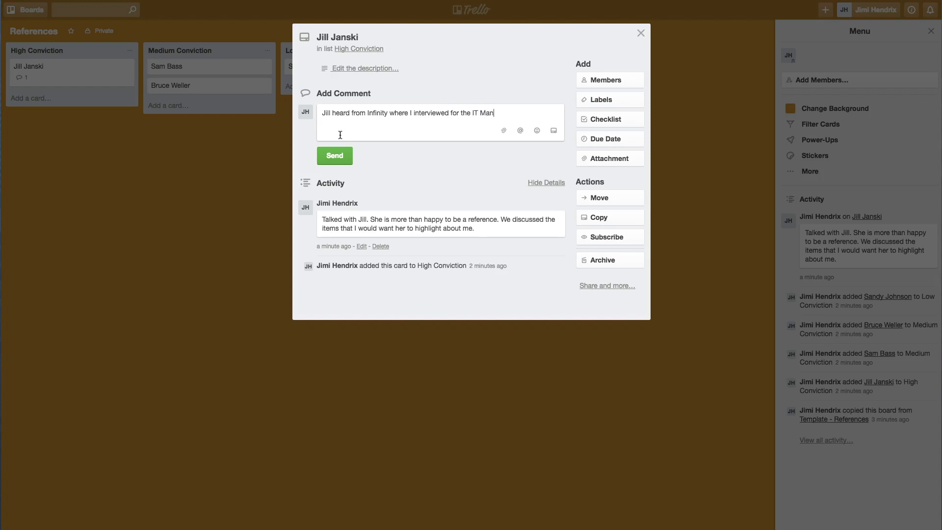
type("ager position. Said the call went great.")
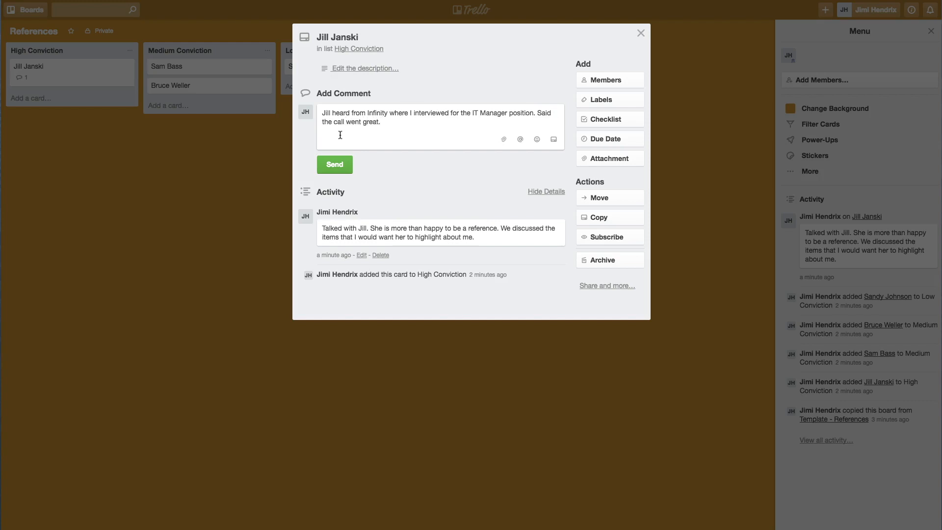
type("  Thanked her.")
left_click(324, 164)
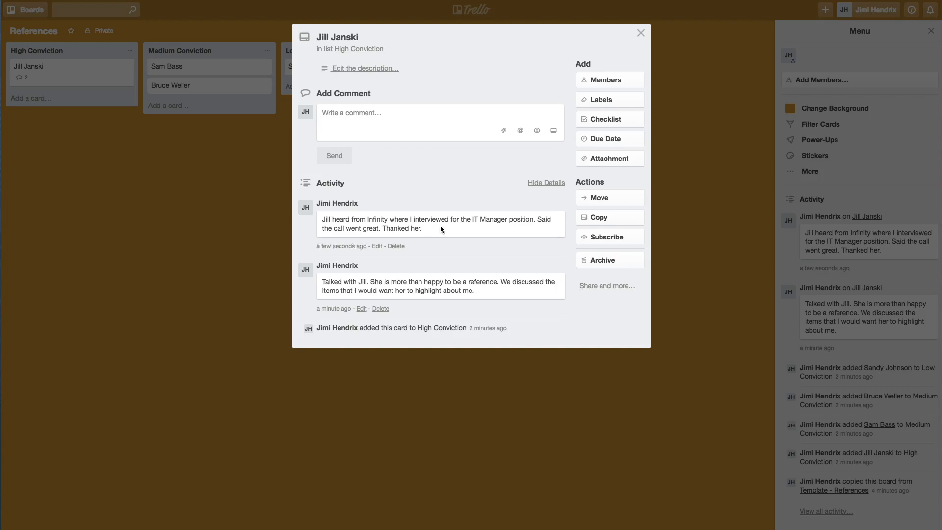
key("Escape")
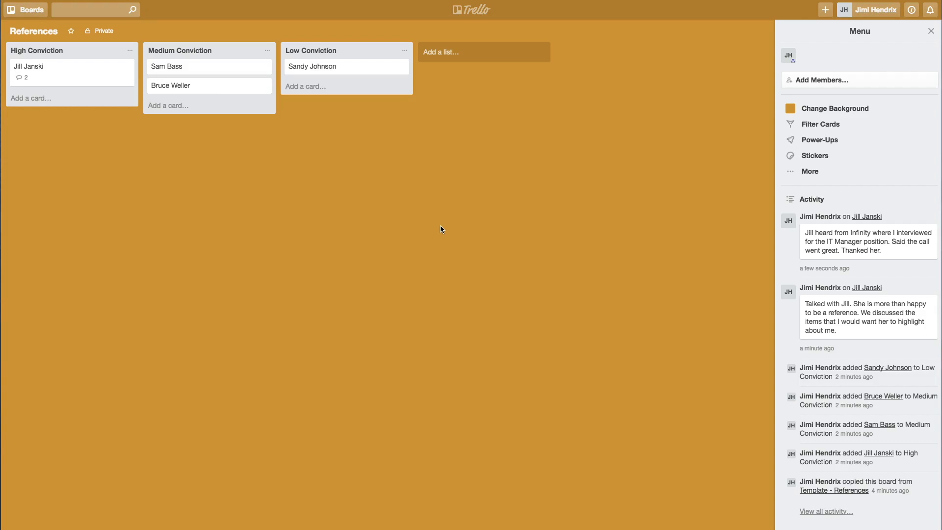